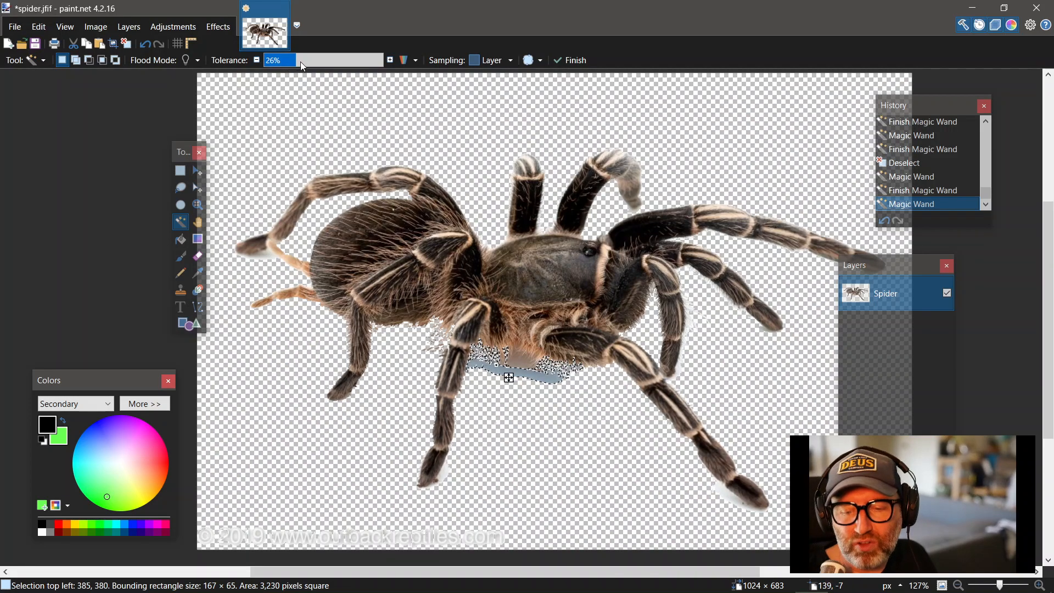
Erase the selected background residue beneath the spider's body, plus the remaining grey patch there using the Magic Wand.
key(Delete)
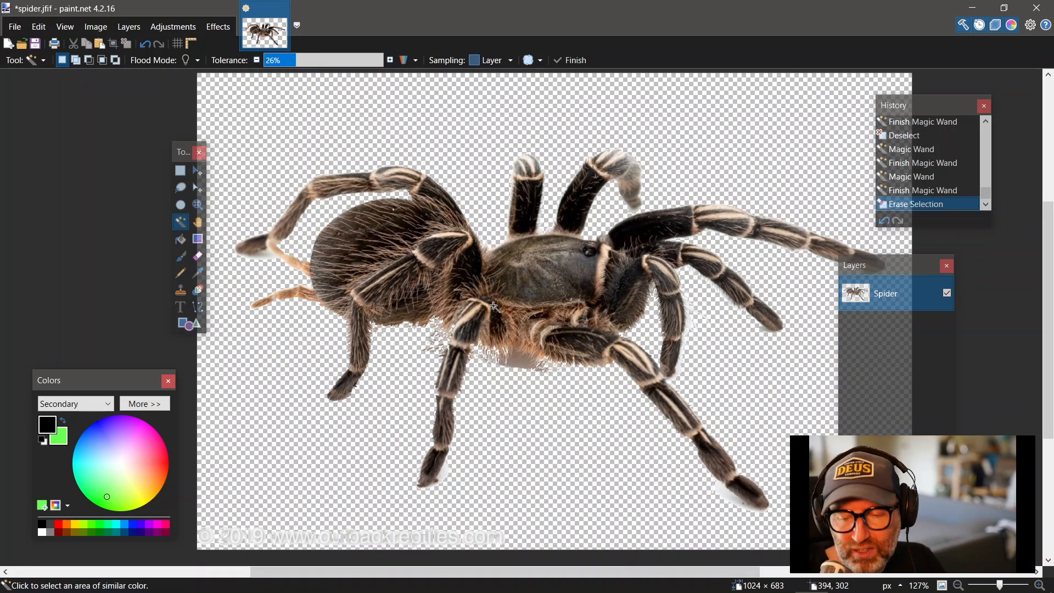
click(527, 365)
key(Delete)
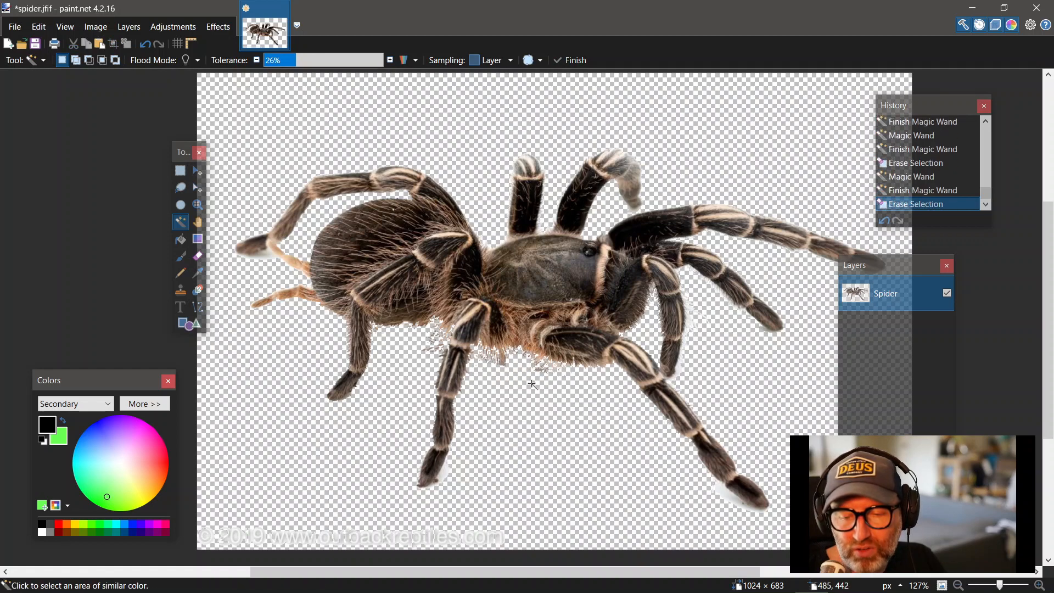
Select the background residue around the tip of the spider's upper rear leg with the Magic Wand and erase it.
click(268, 252)
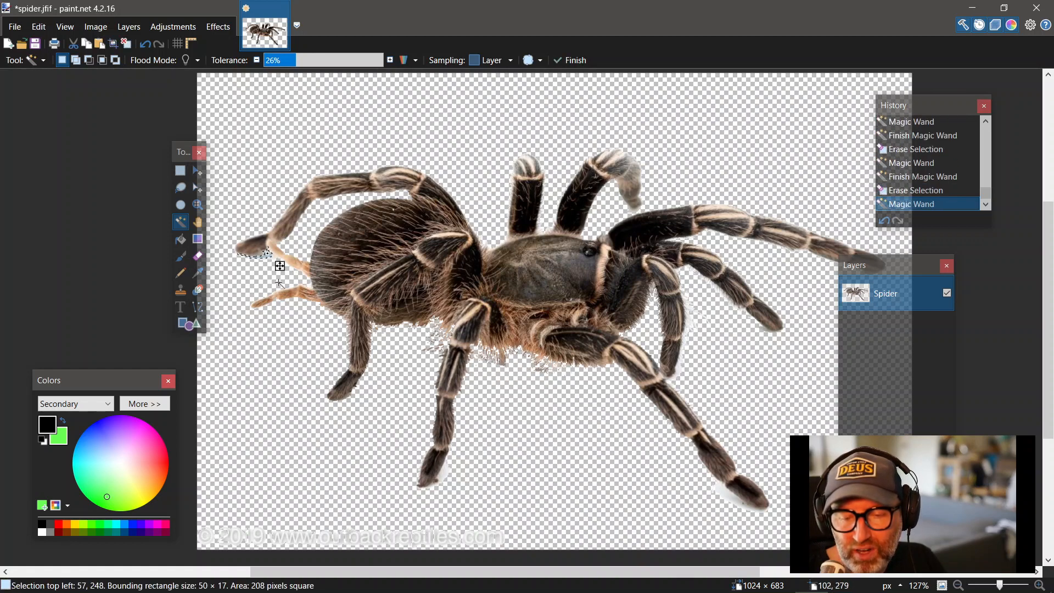
key(Delete)
click(283, 268)
key(Delete)
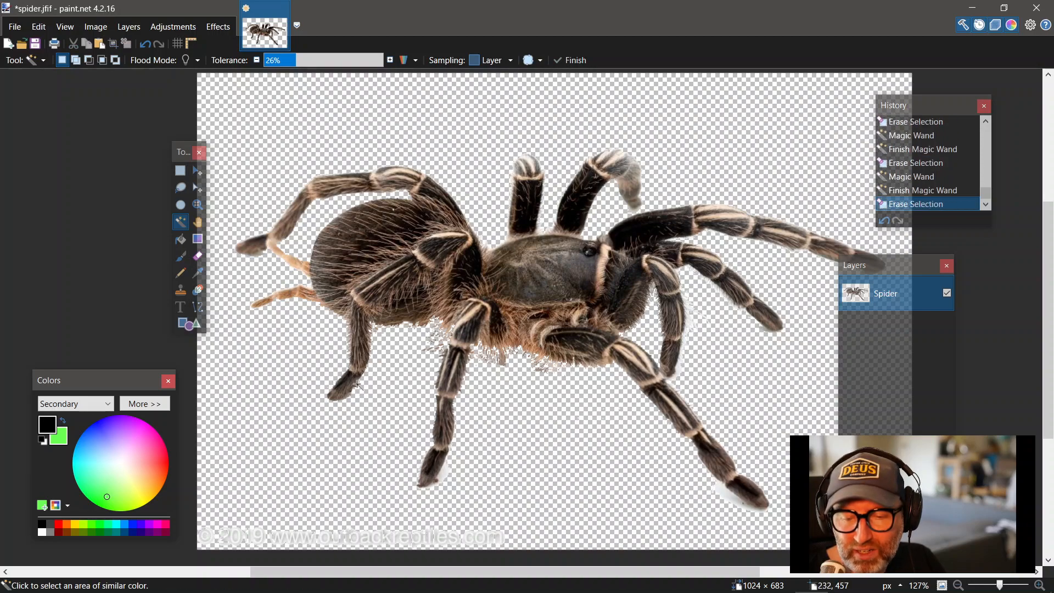
Erase the leftover background patches near the two lower front feet and between the front legs using Magic Wand selections.
click(728, 497)
key(Delete)
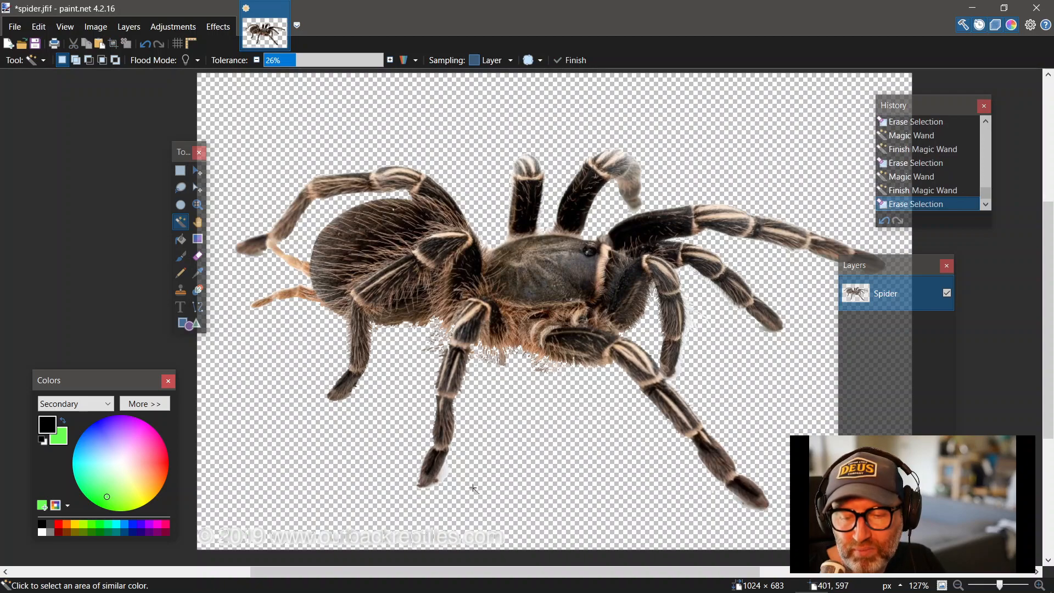
click(447, 475)
key(Delete)
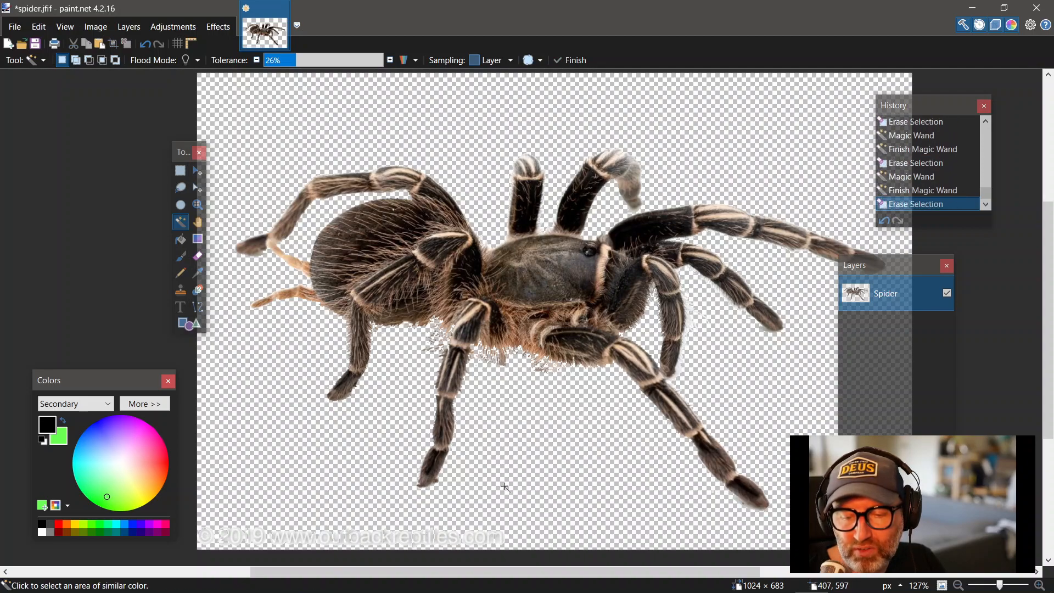
click(691, 327)
key(Delete)
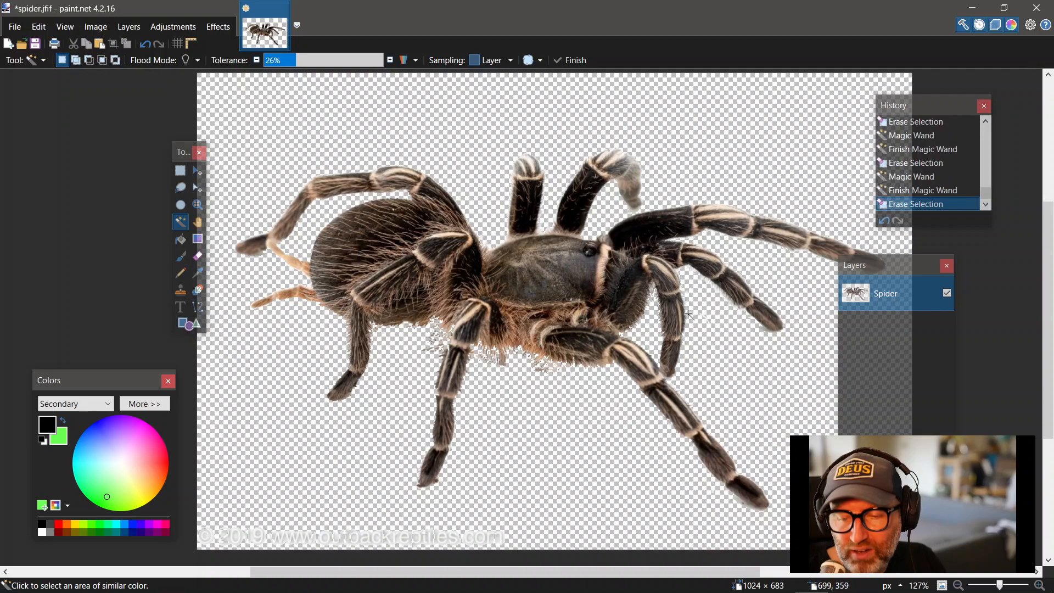
click(714, 287)
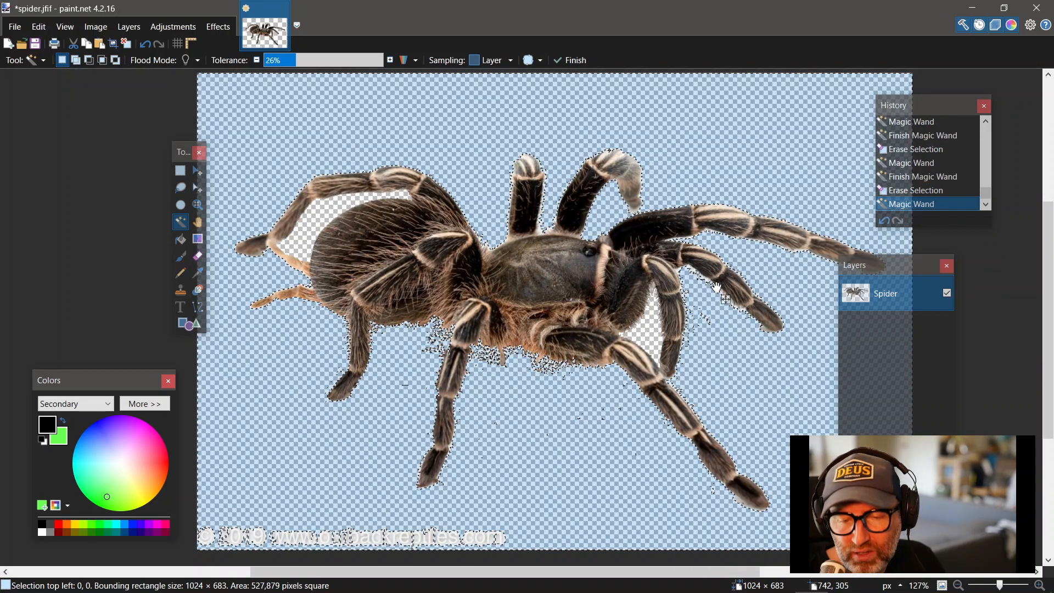
key(ctrl+d)
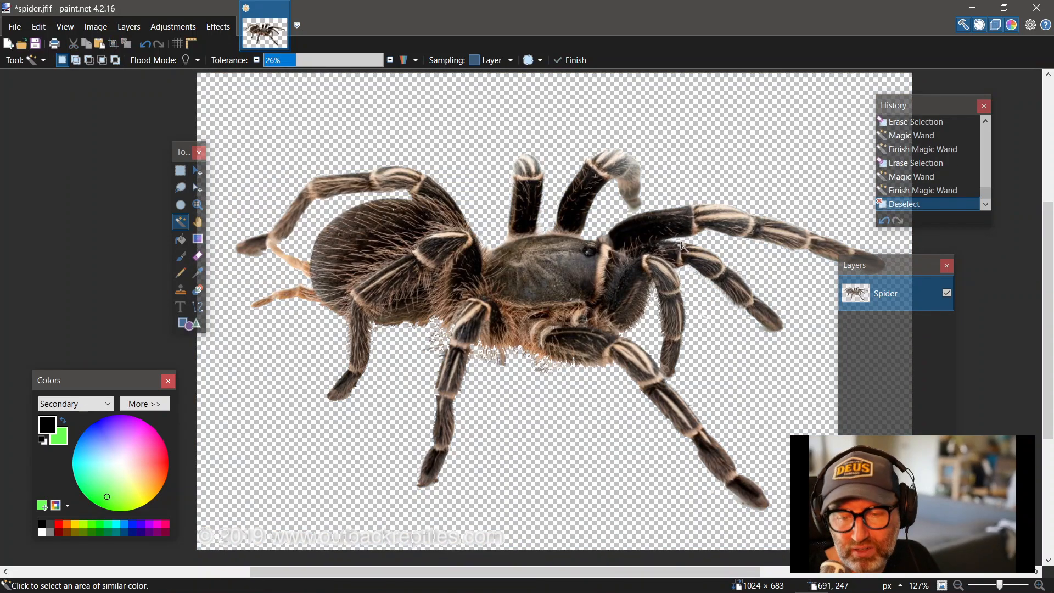
click(725, 295)
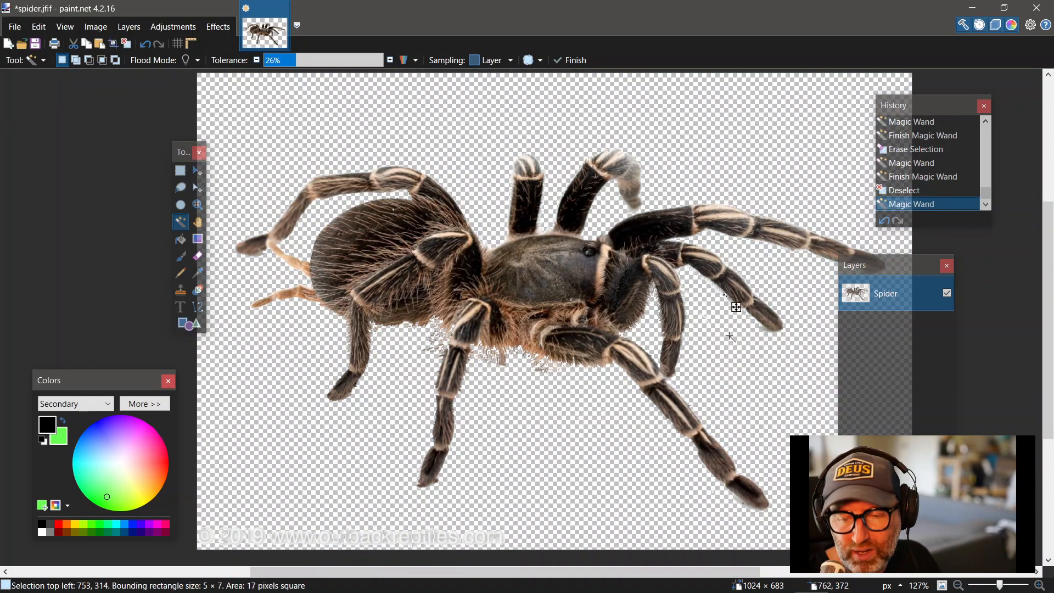
click(723, 248)
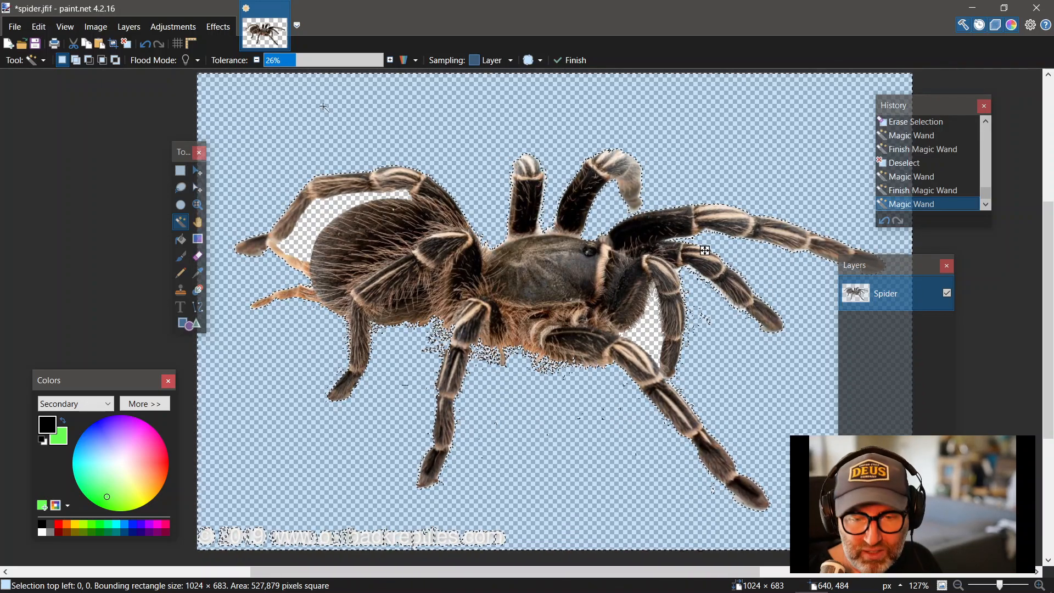
click(39, 32)
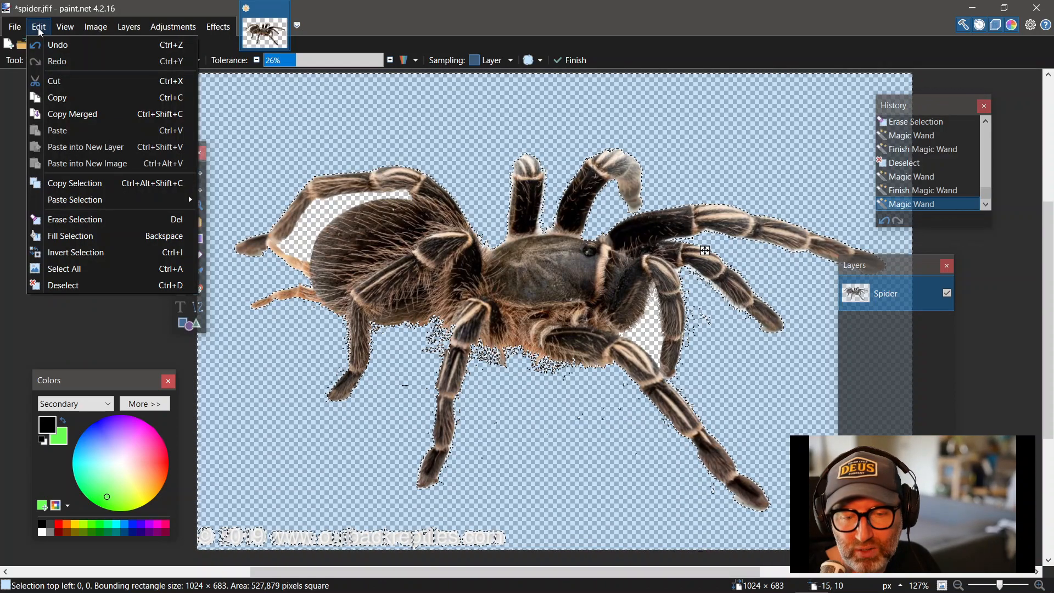
click(69, 286)
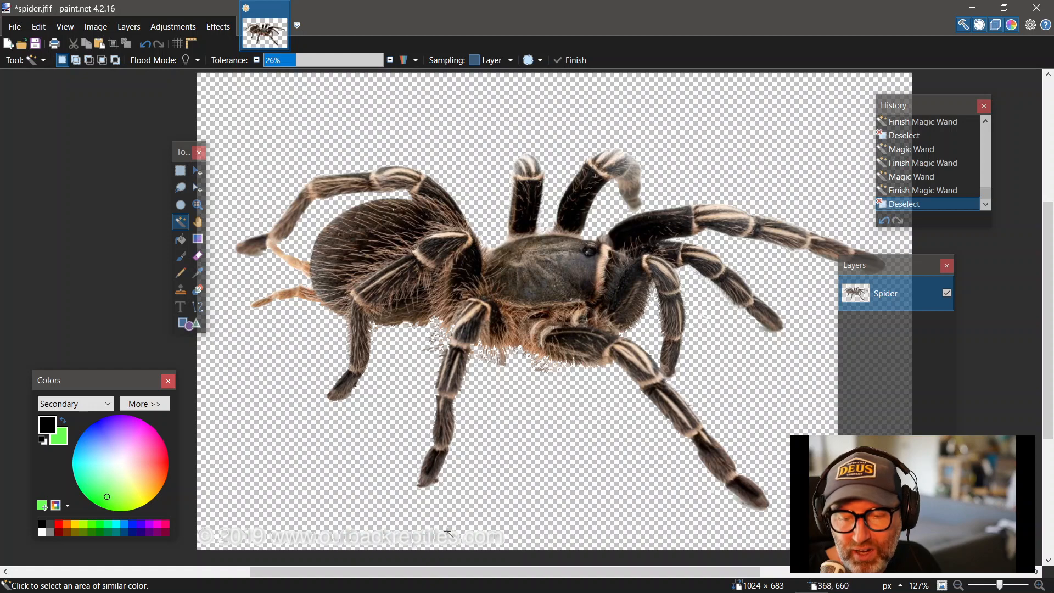
Wipe away the watermark and stray specks in the empty area around and below the spider with the Eraser.
click(198, 258)
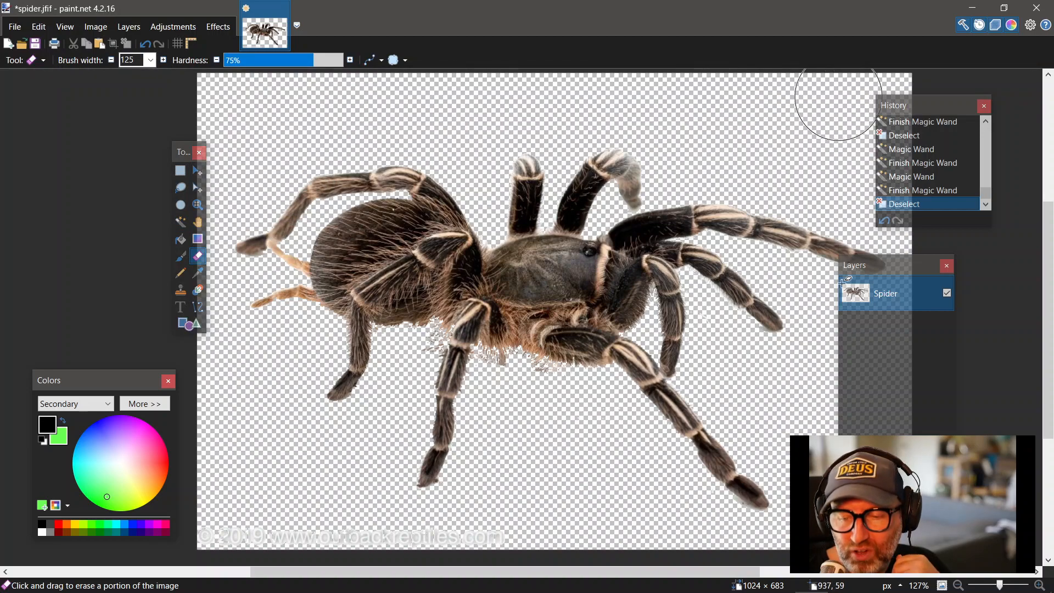
mouse_move(599, 537)
mouse_down()
mouse_move(463, 548)
mouse_move(241, 538)
mouse_move(233, 403)
mouse_move(213, 323)
mouse_move(231, 169)
mouse_move(313, 104)
mouse_move(418, 80)
mouse_move(335, 79)
mouse_move(936, 104)
mouse_up()
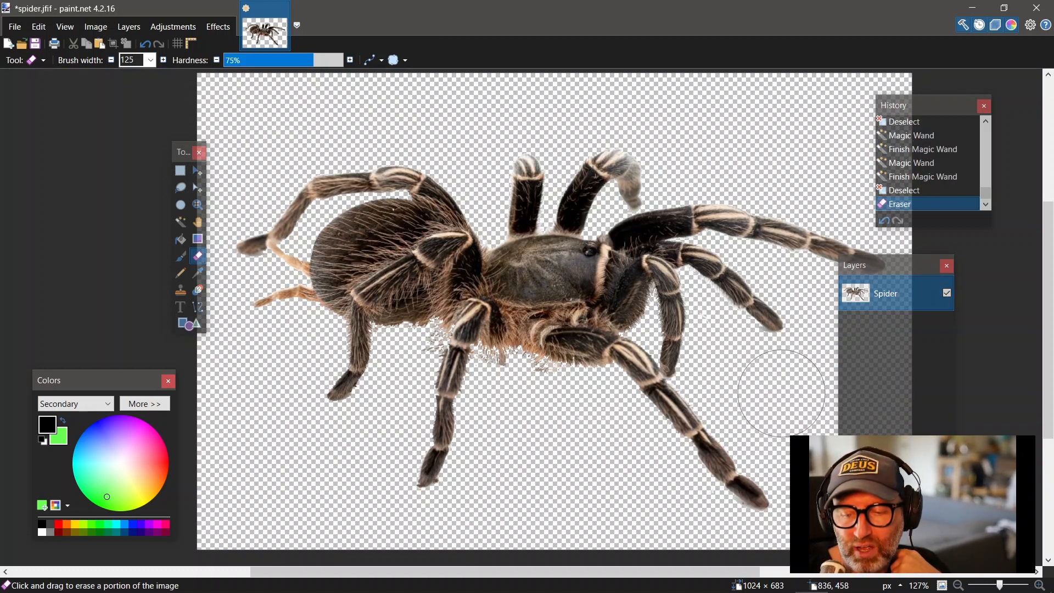
drag(586, 473, 538, 415)
click(537, 411)
click(536, 409)
click(537, 409)
click(530, 409)
click(528, 410)
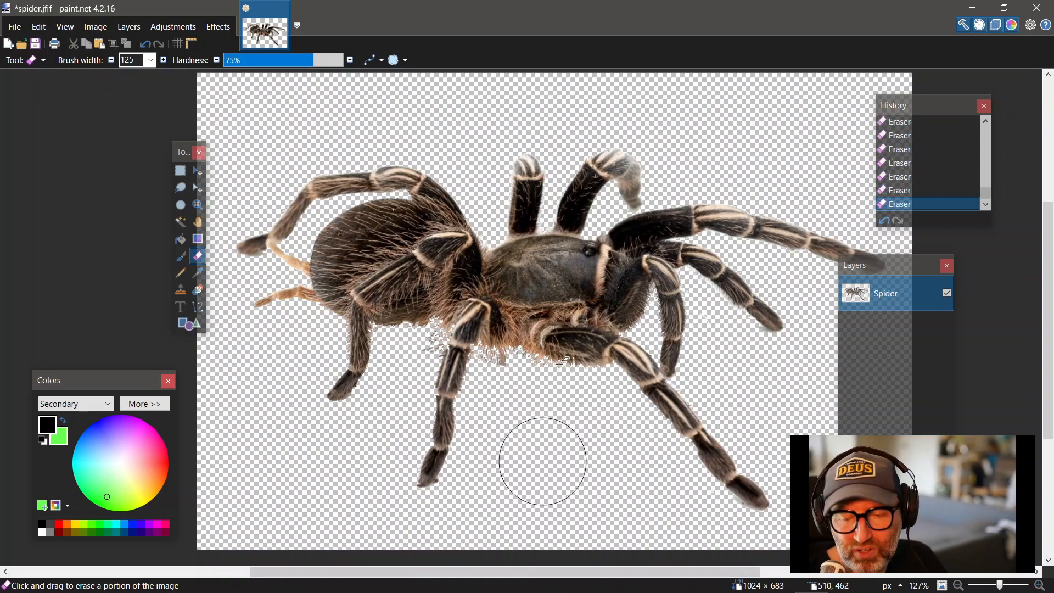
Set the Eraser's brush width to 20 and remove the stray pixels along the underside of the spider's body.
scroll(546, 348, up, 1)
scroll(520, 373, up, 3)
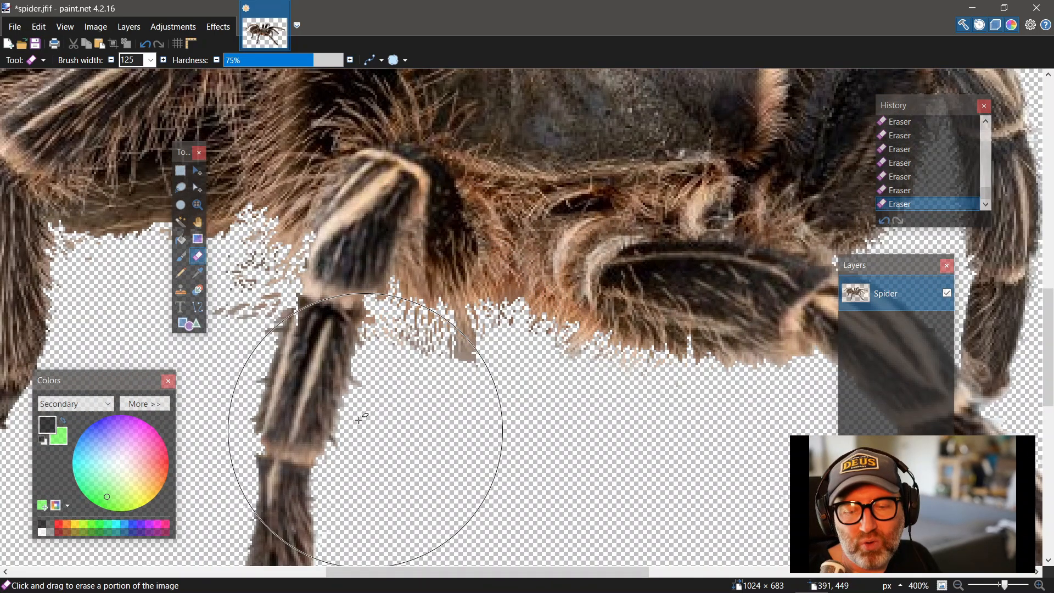
click(150, 60)
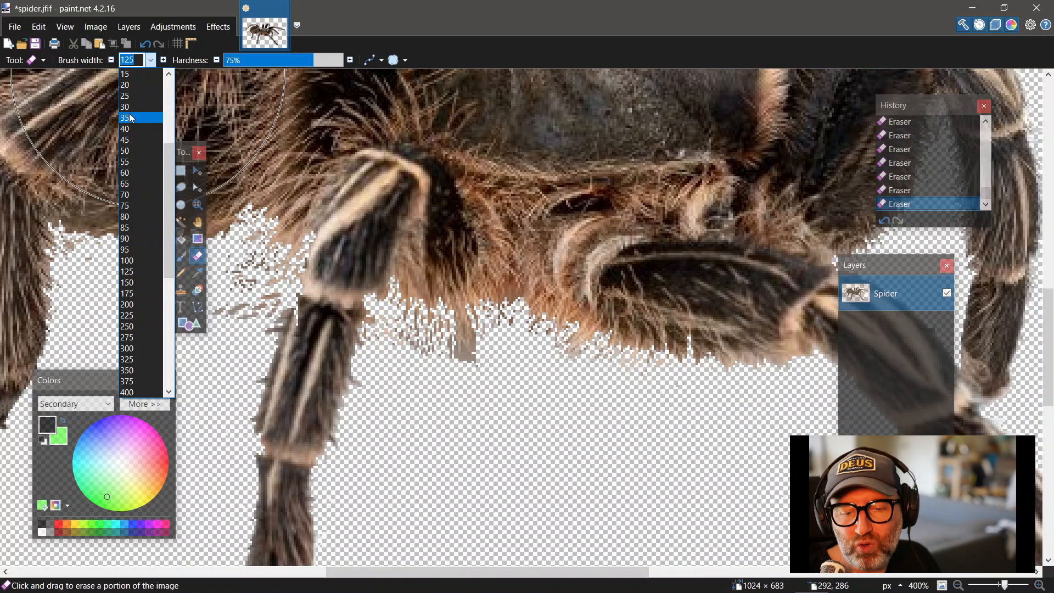
click(131, 85)
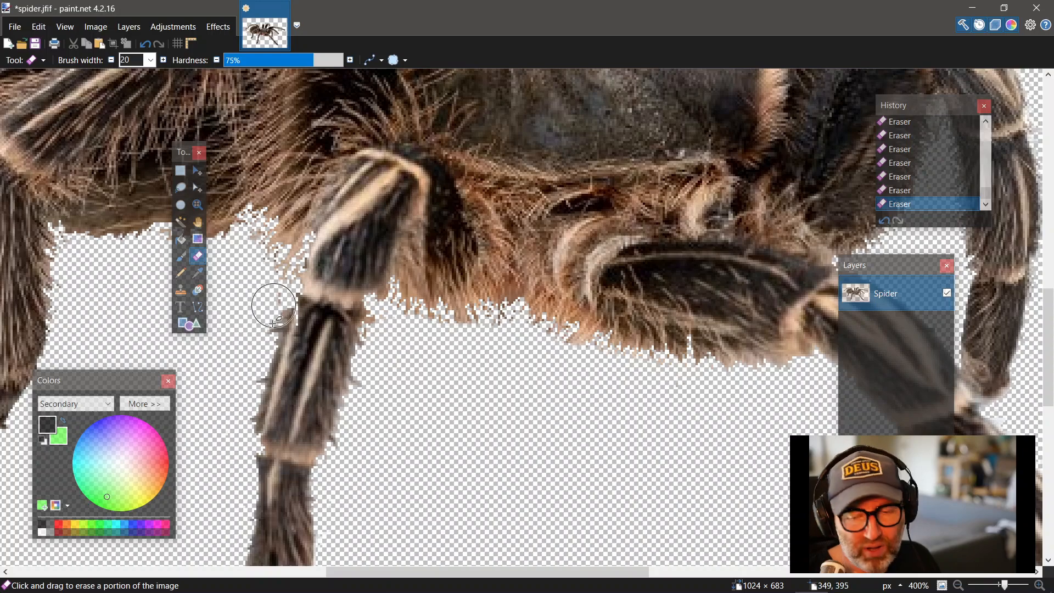
scroll(319, 365, down, 5)
scroll(318, 365, down, 1)
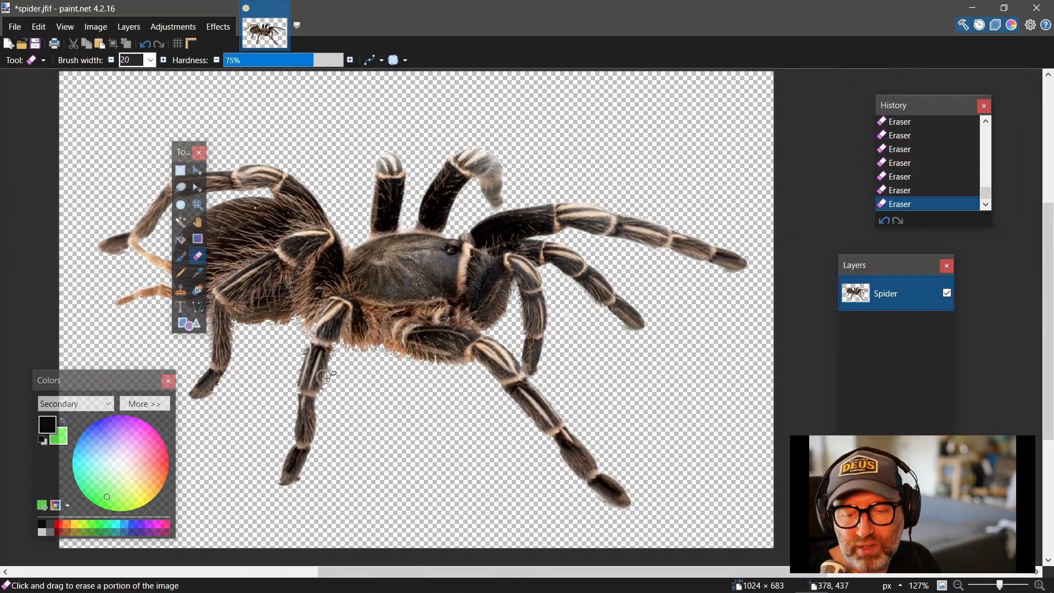
scroll(320, 374, down, 1)
scroll(216, 369, up, 2)
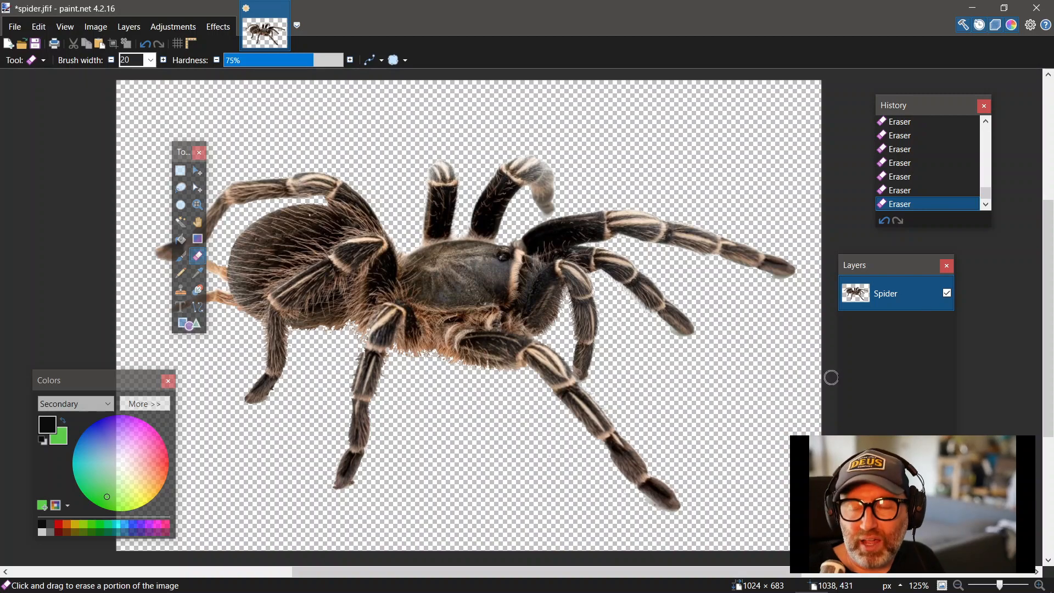
Add a new layer beneath the Spider layer and name it bg.
key(ctrl+shift+n)
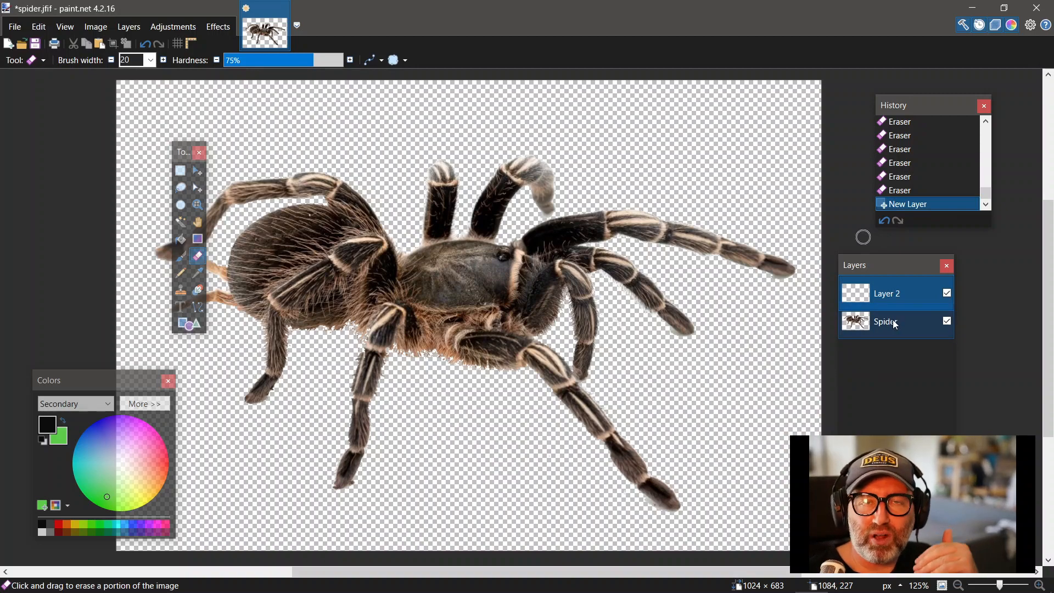
drag(895, 324, 900, 286)
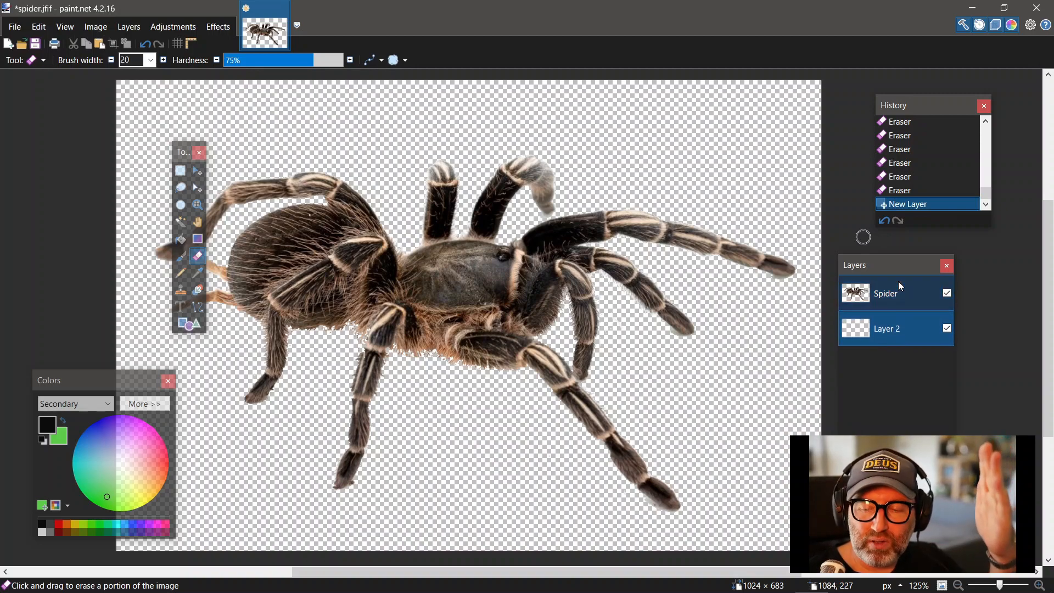
double_click(901, 325)
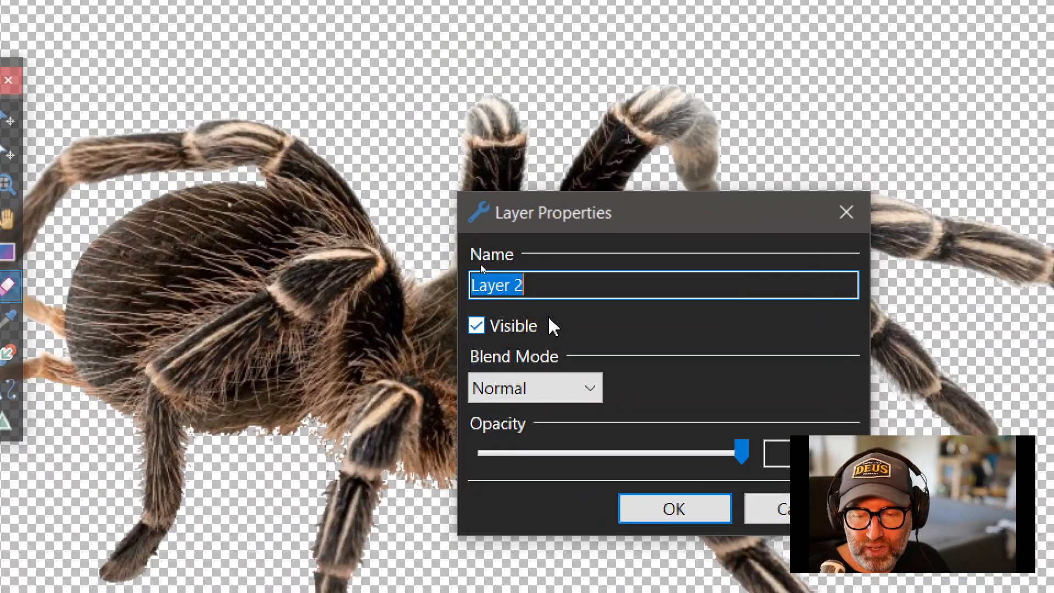
key(BackSpace)
text(bg)
key(Return)
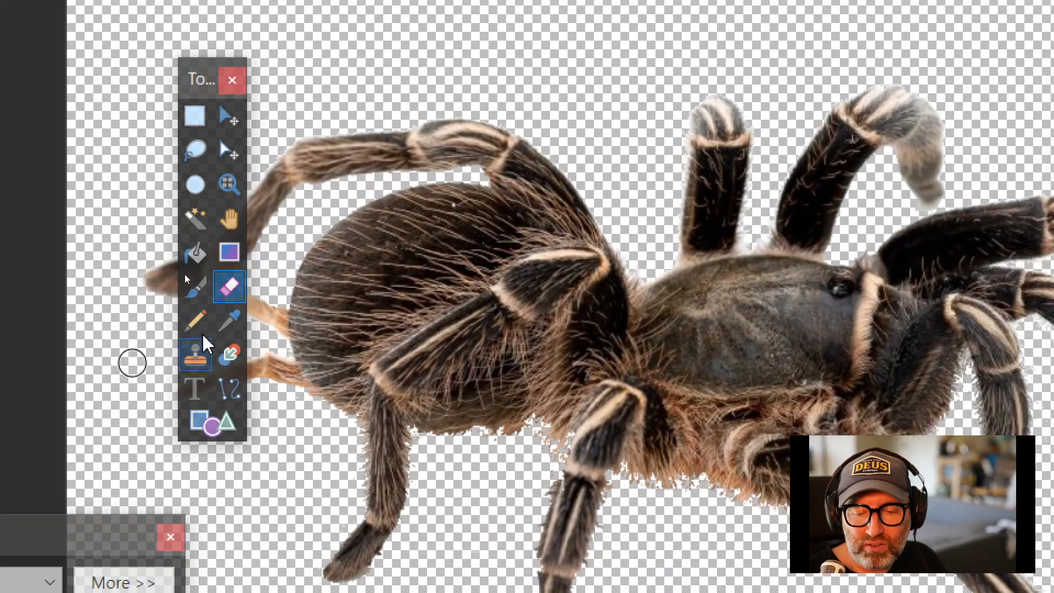
Choose the Paint Bucket and set the primary color to a vivid pink.
click(193, 247)
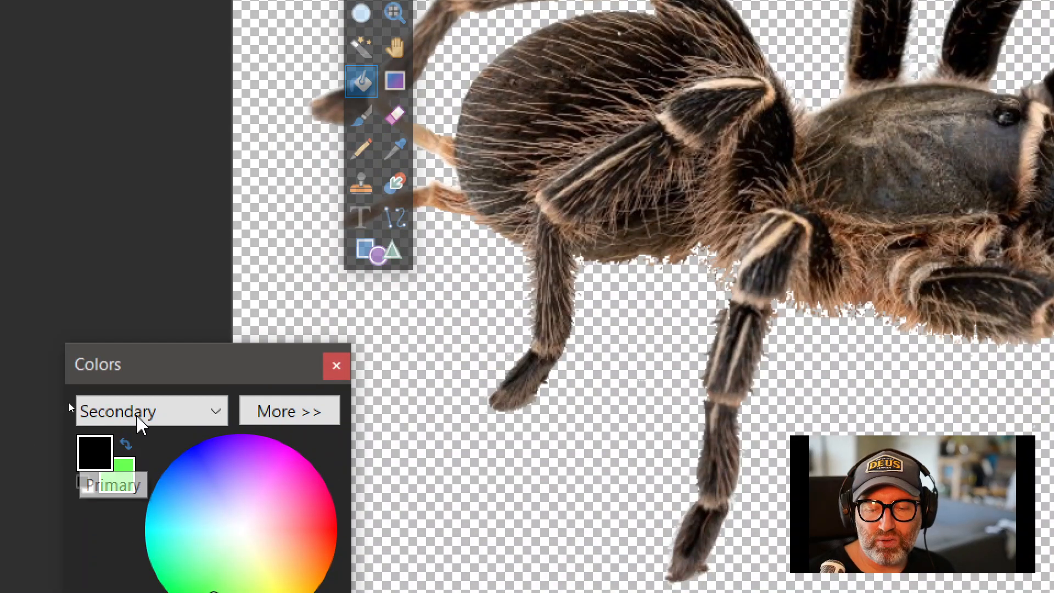
click(107, 464)
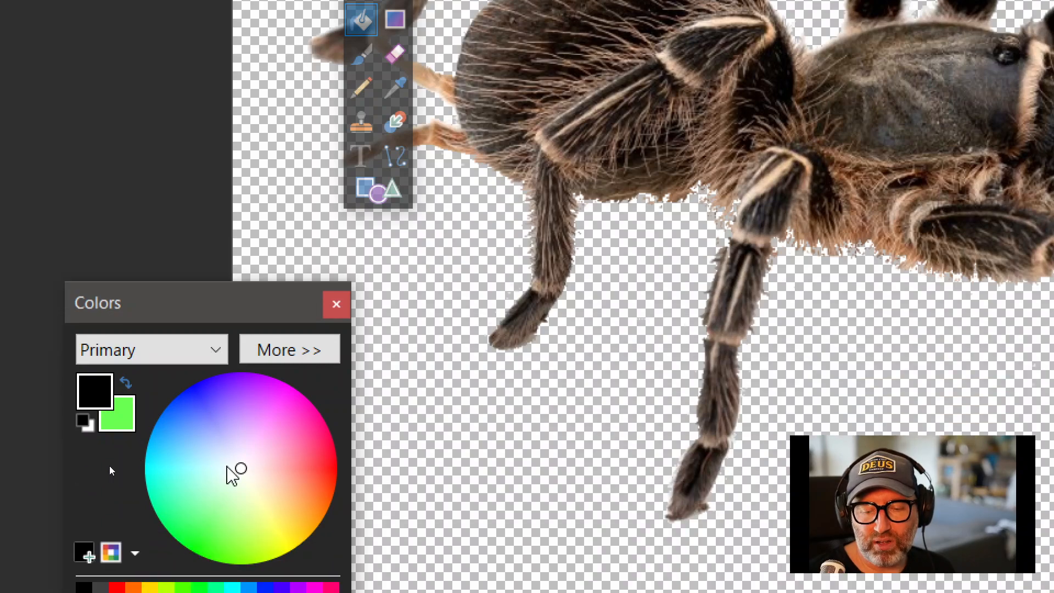
click(115, 421)
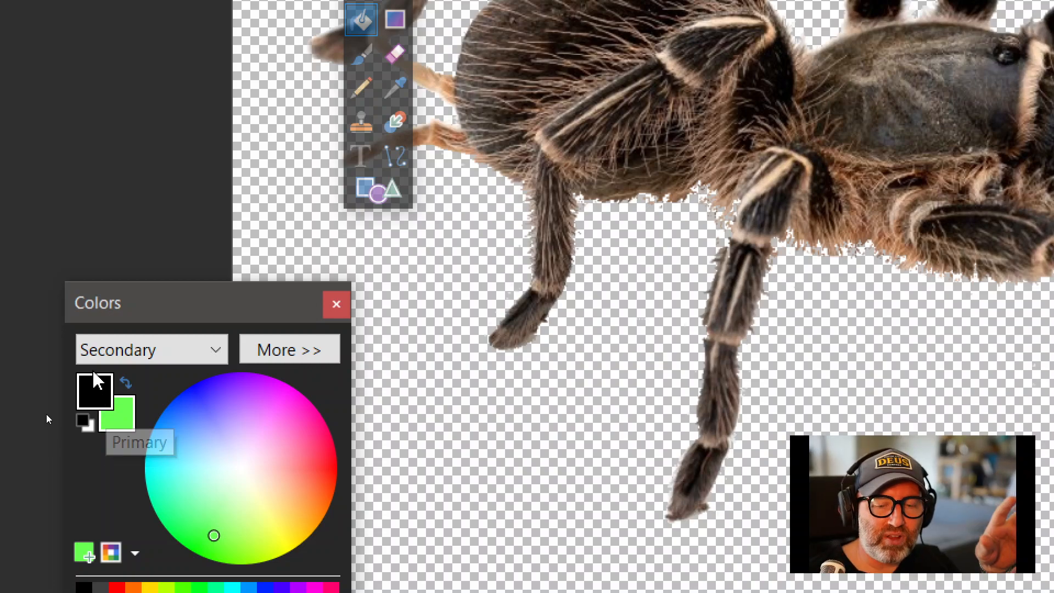
click(96, 394)
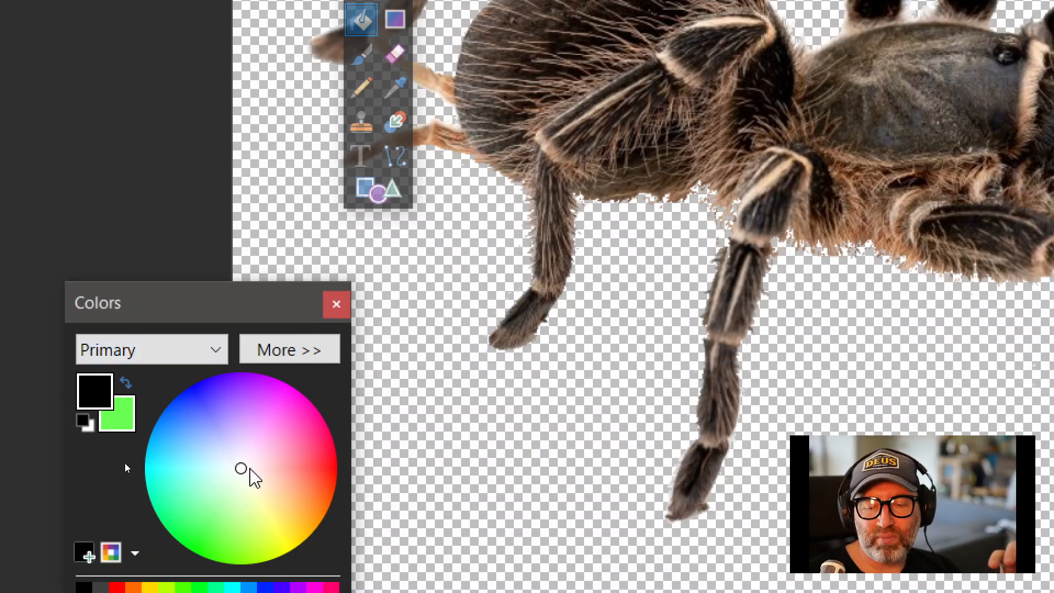
mouse_move(322, 461)
mouse_down()
mouse_move(306, 455)
mouse_move(322, 417)
mouse_up()
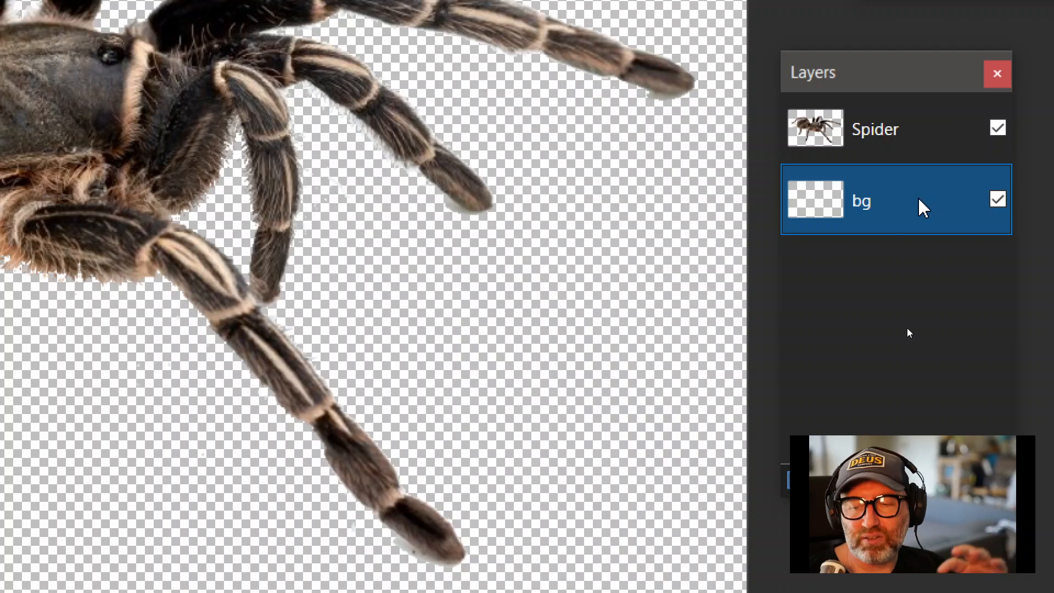
Make bg the active layer and fill it with the pink primary color.
shift+click(890, 132)
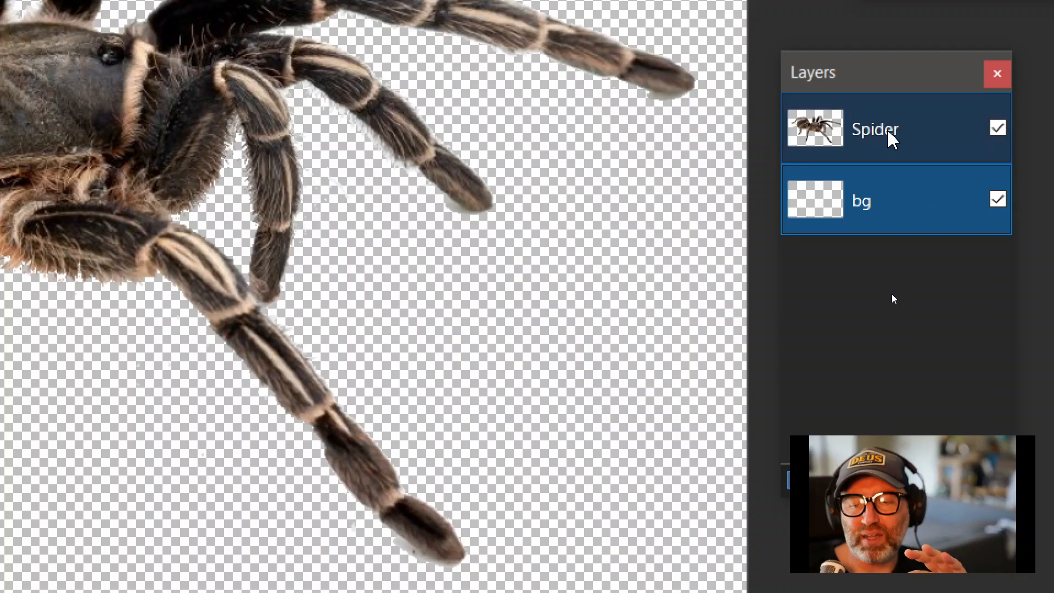
click(889, 131)
shift+click(900, 225)
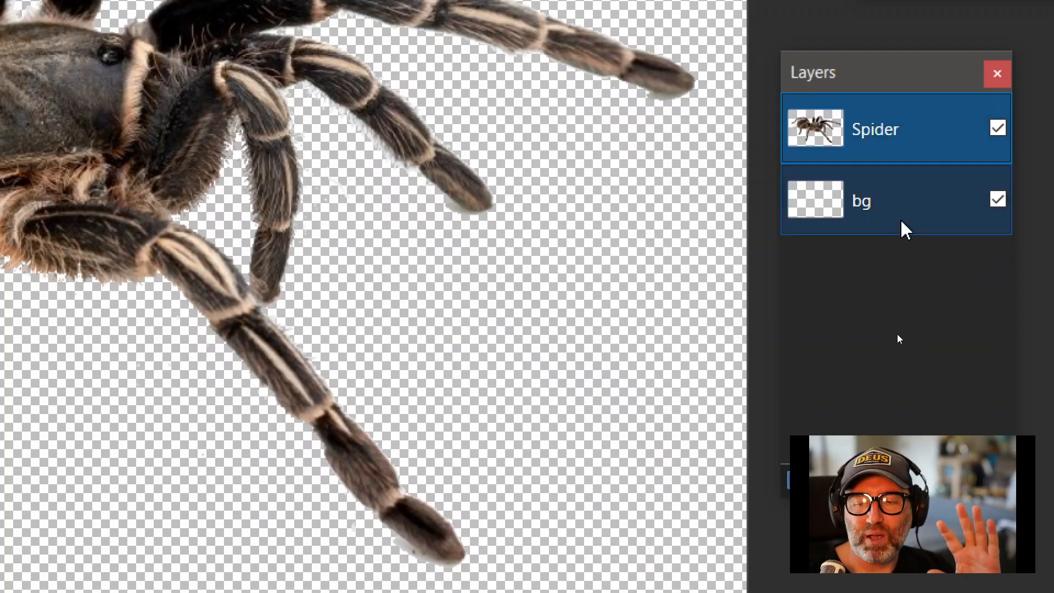
click(900, 215)
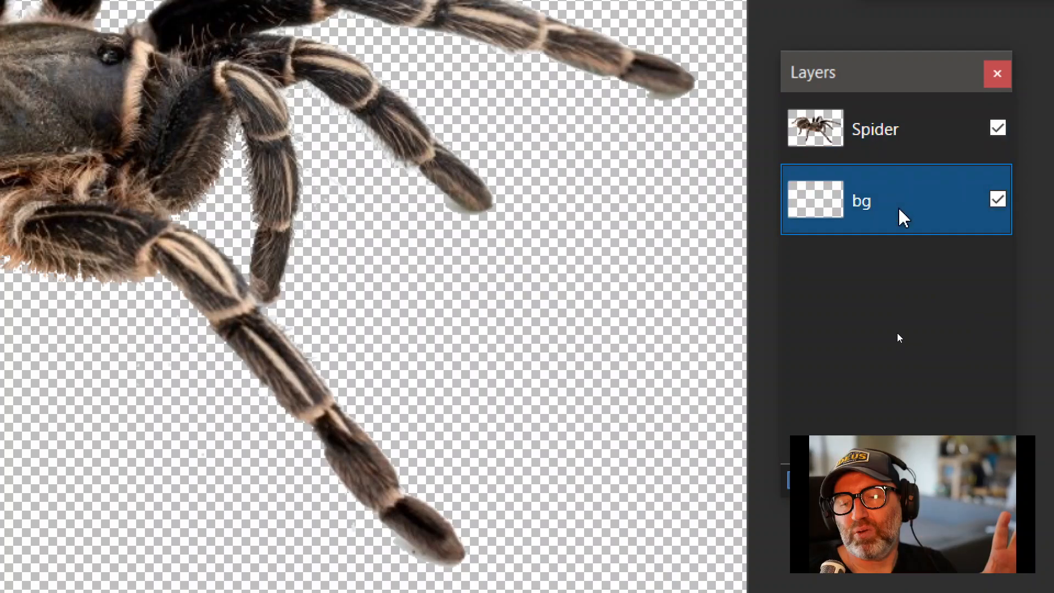
click(481, 300)
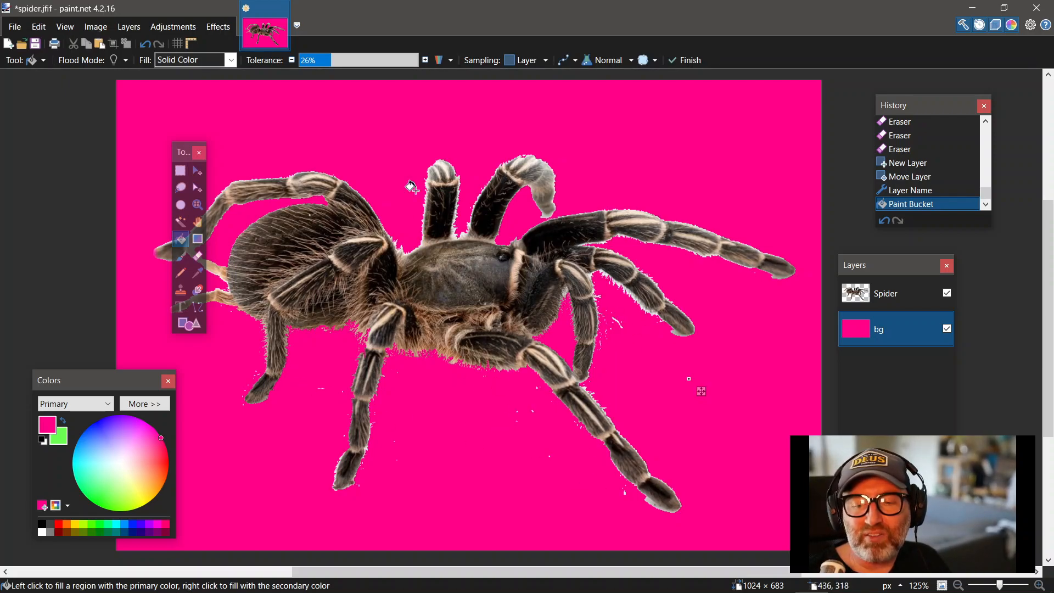
Erase the stray specks around the spider's legs on the Spider layer.
click(887, 298)
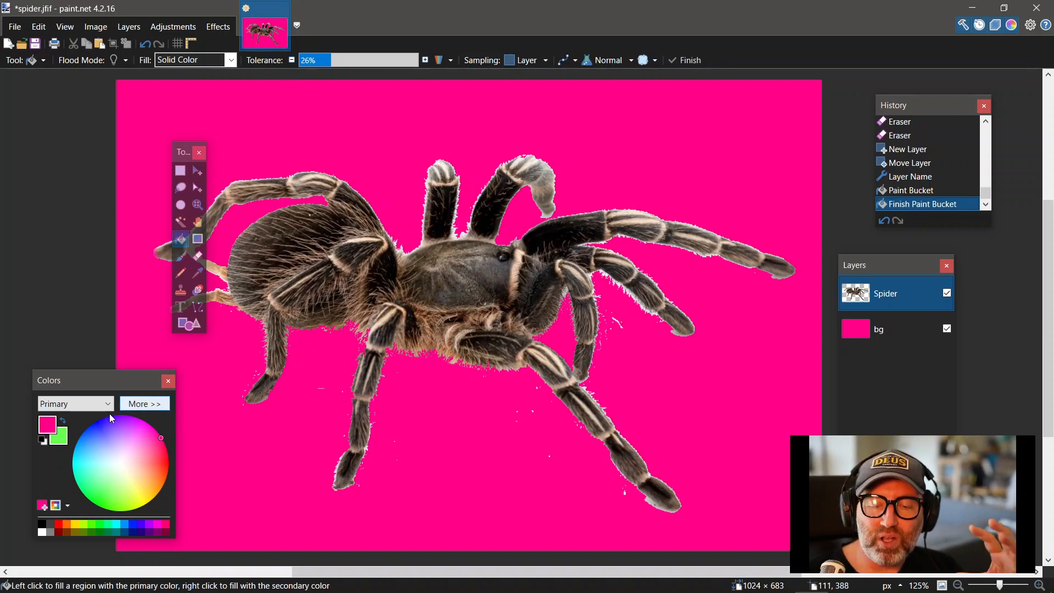
click(199, 257)
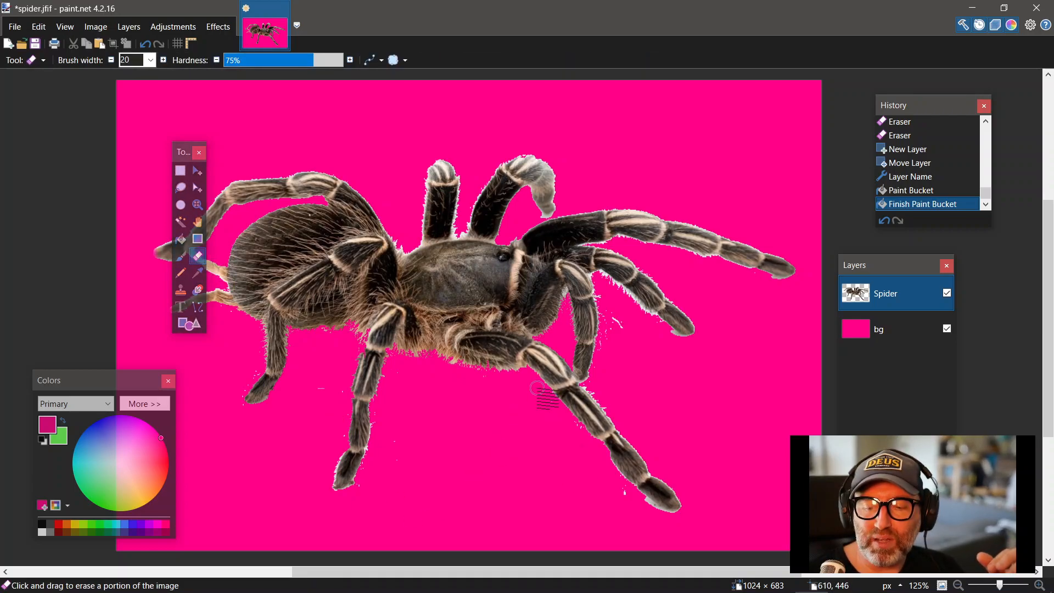
drag(592, 483, 634, 501)
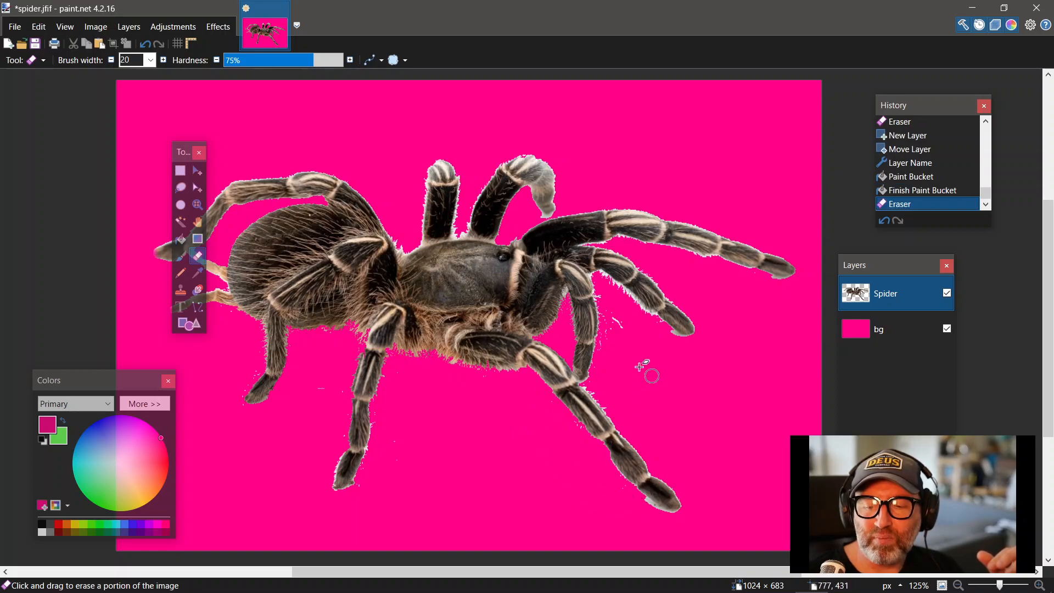
mouse_move(624, 330)
mouse_down()
mouse_move(614, 349)
mouse_move(623, 324)
mouse_up()
drag(408, 427, 406, 445)
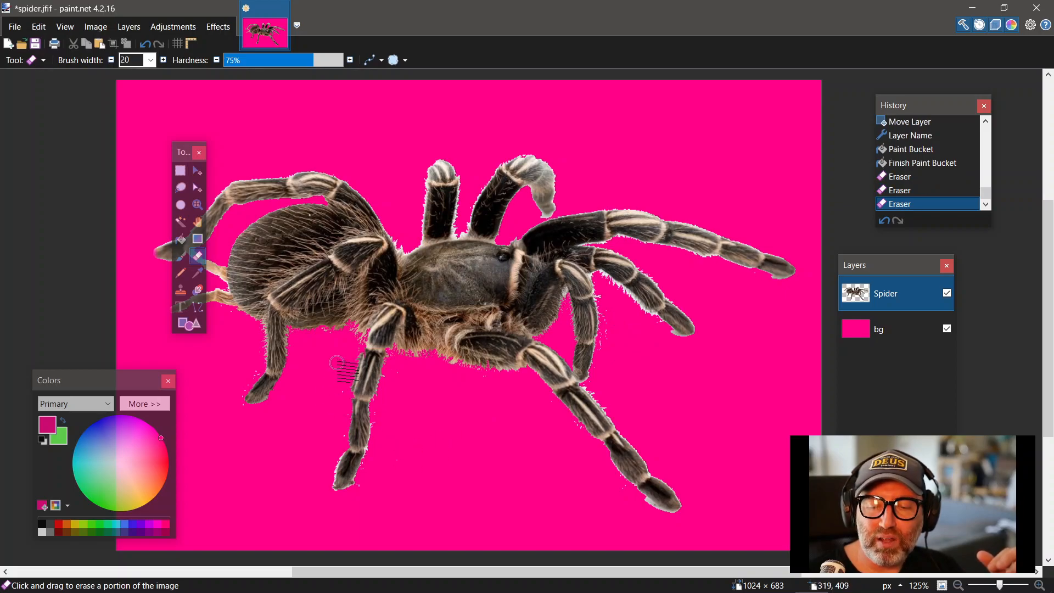
drag(317, 377, 290, 413)
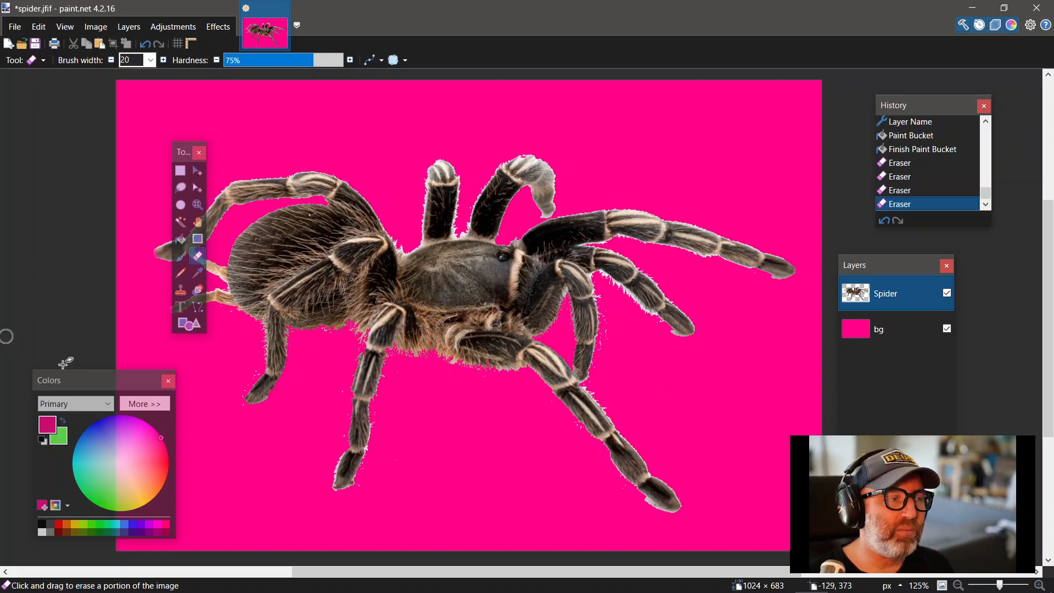
Switch from the image editor to another open window.
key(alt+Tab)
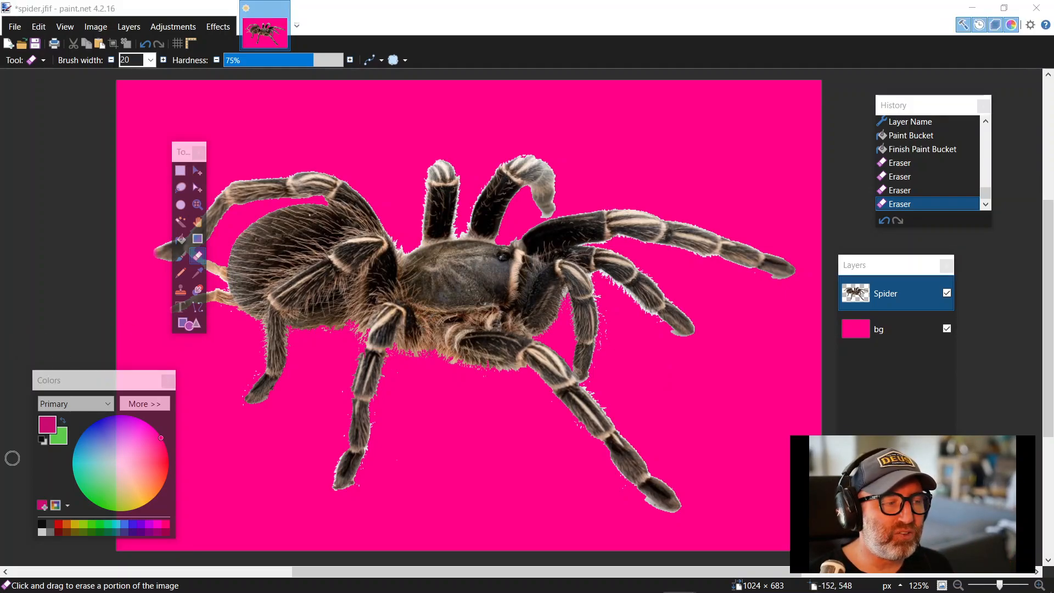